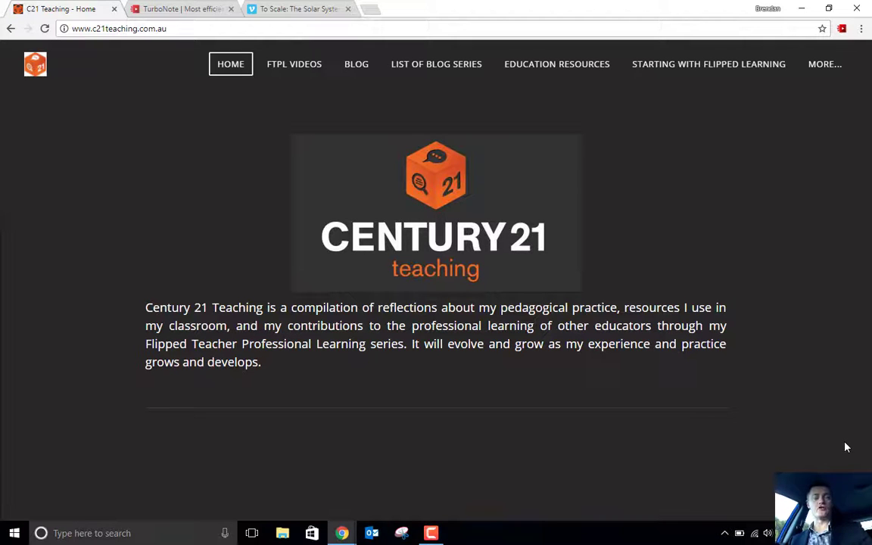
- Switch from the C21 Teaching tab to the TurboNote homepage tab at turbonote.co
key("ctrl+Tab")
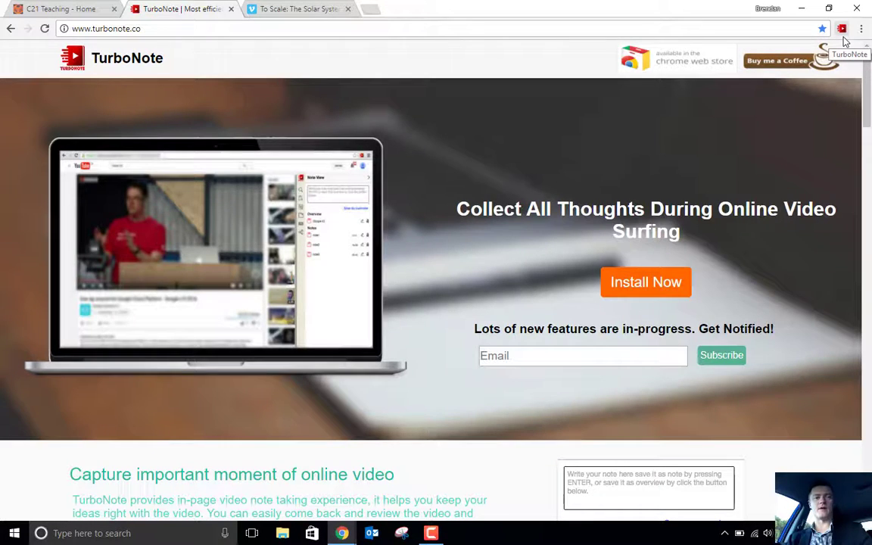
- Play the Vimeo video 'To Scale: The Solar System' starting from about 1:37
left_click(298, 9)
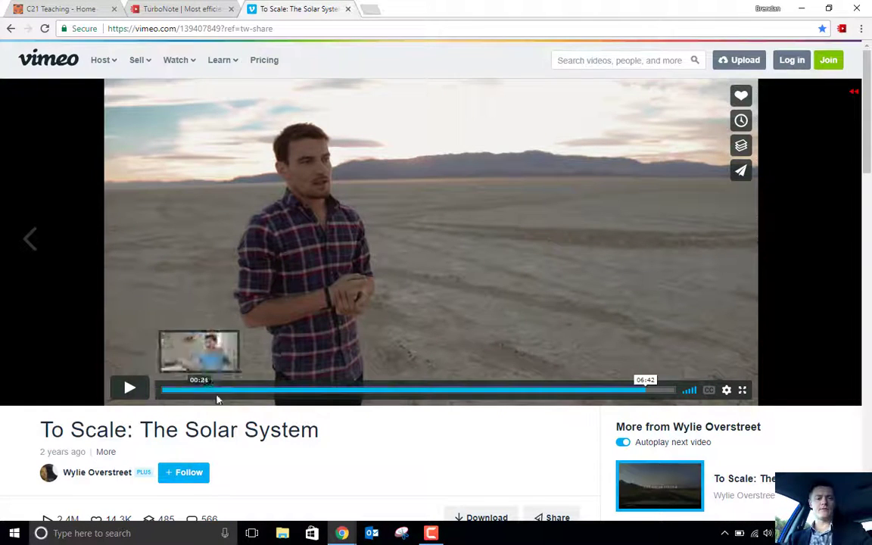
left_click(278, 391)
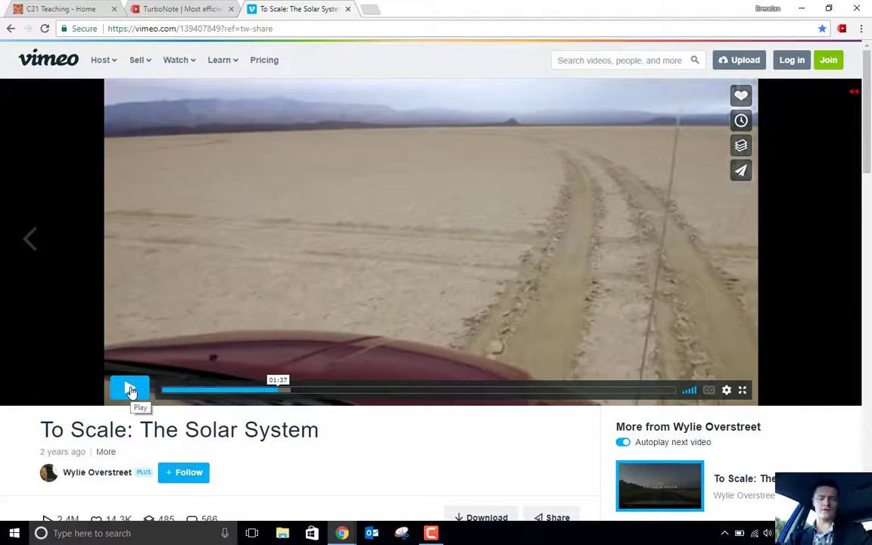
left_click(130, 390)
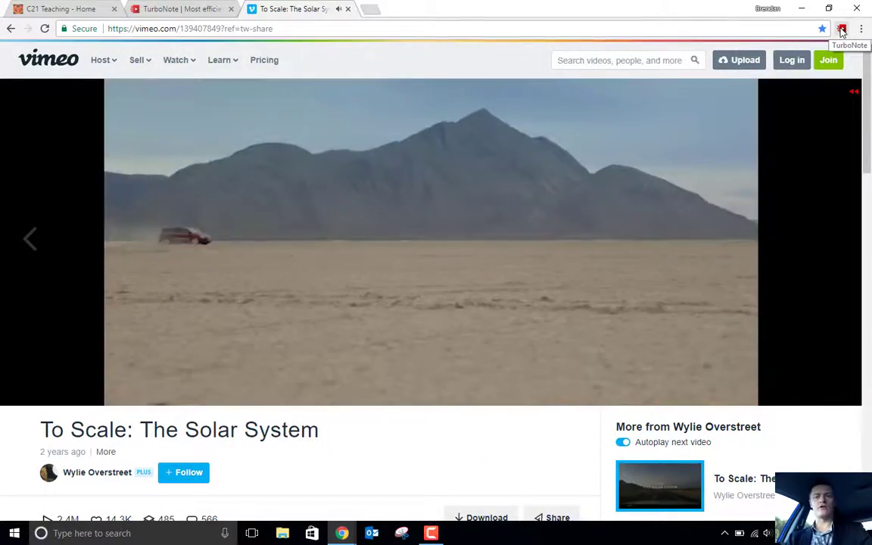
- Save a 2:20 TurboNote note reading 'The wun at this scale is roughly 1.5m diameter'
left_click(841, 30)
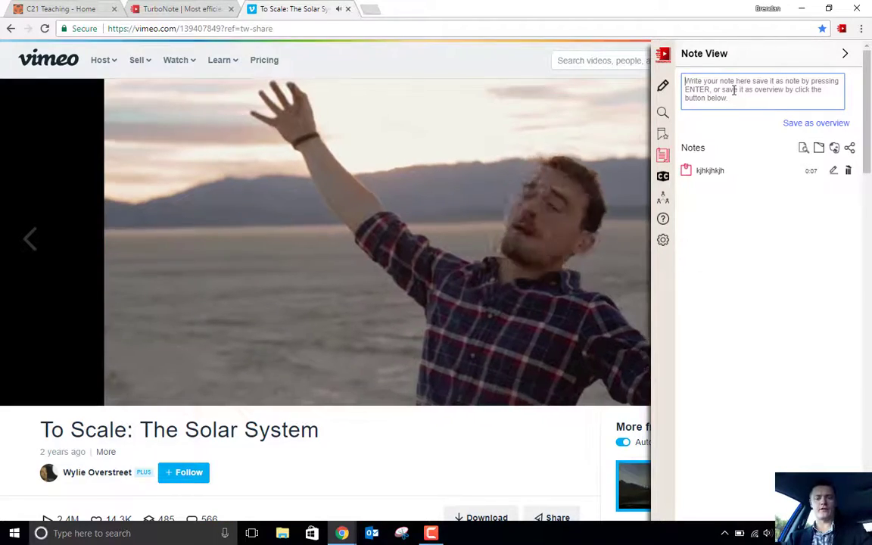
left_click(733, 90)
type("1He mo")
key("BackSpace")
key("BackSpace")
key("BackSpace")
key("BackSpace")
key("BackSpace")
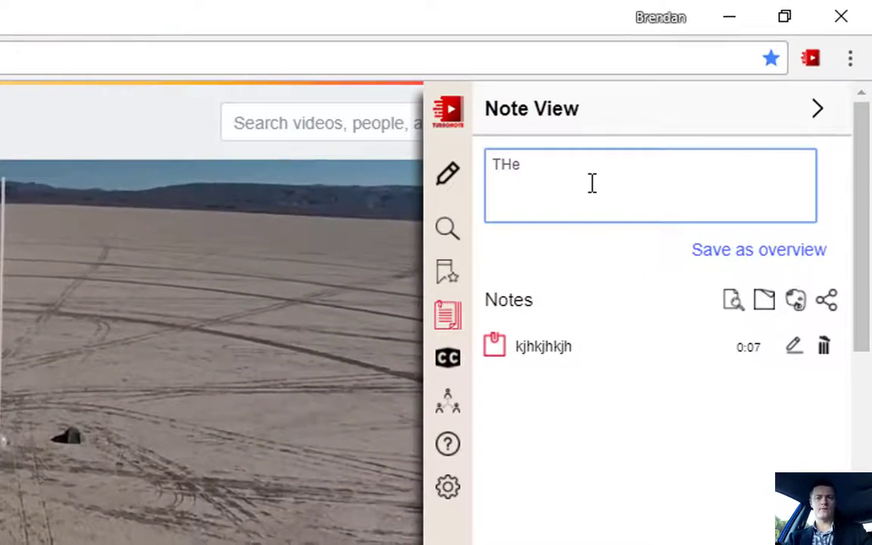
type("he wun at ")
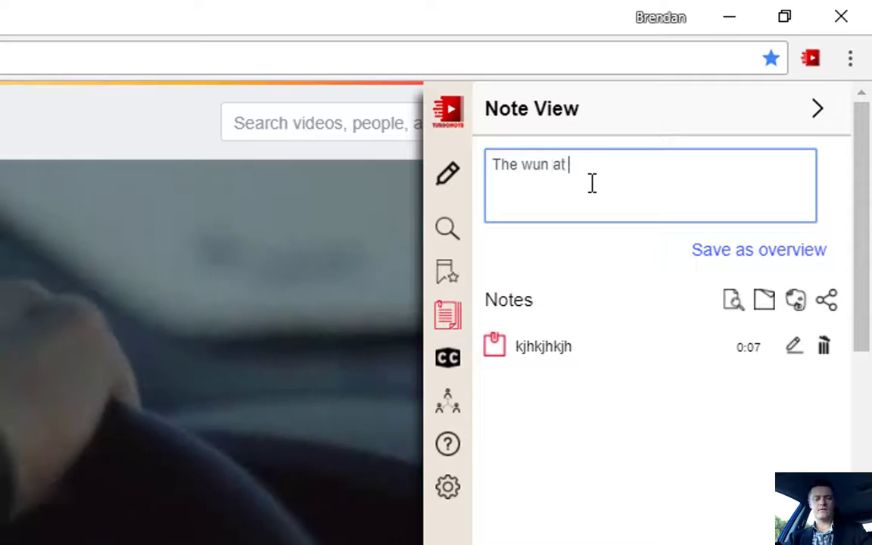
type("this scale is")
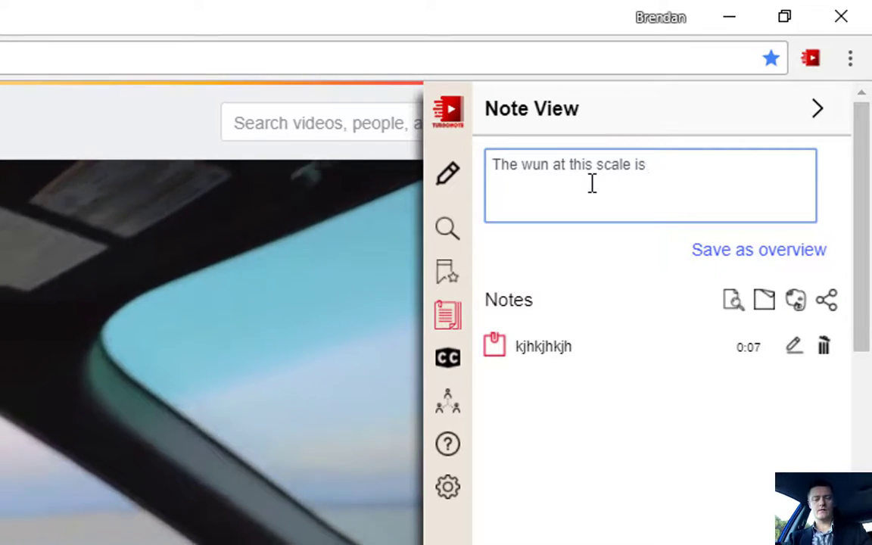
type(" roughly 1.5m ")
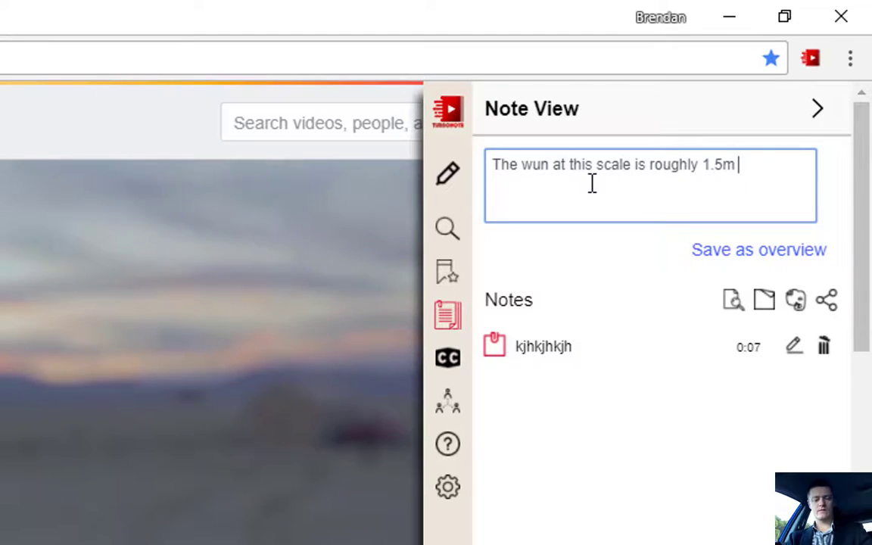
type("diameter")
key("Return")
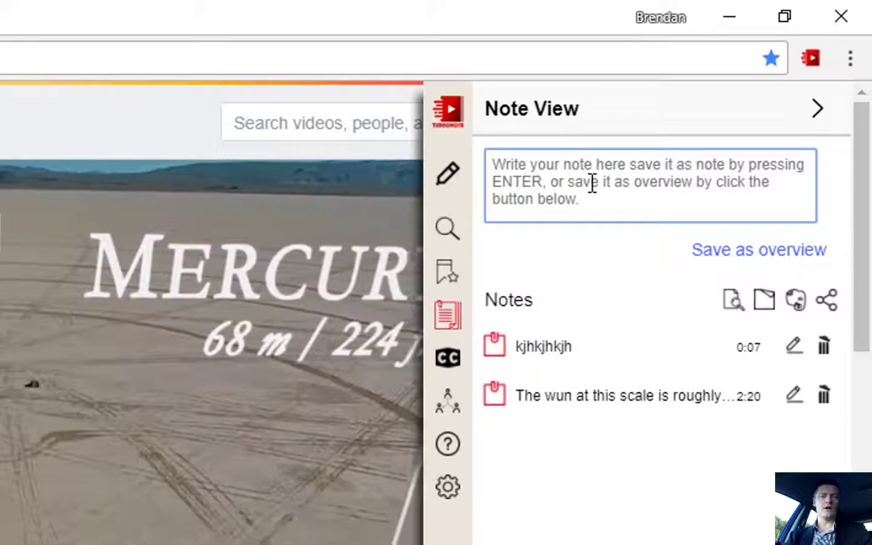
- Delete the stray 'kjhkjhkjh' note and add a 2:36 note about Venus's size at this scale
left_click(824, 345)
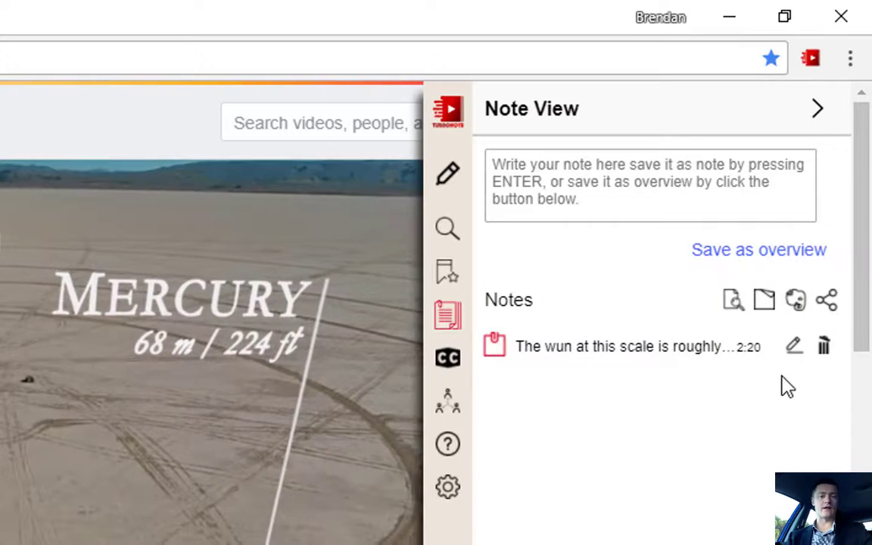
left_click(625, 176)
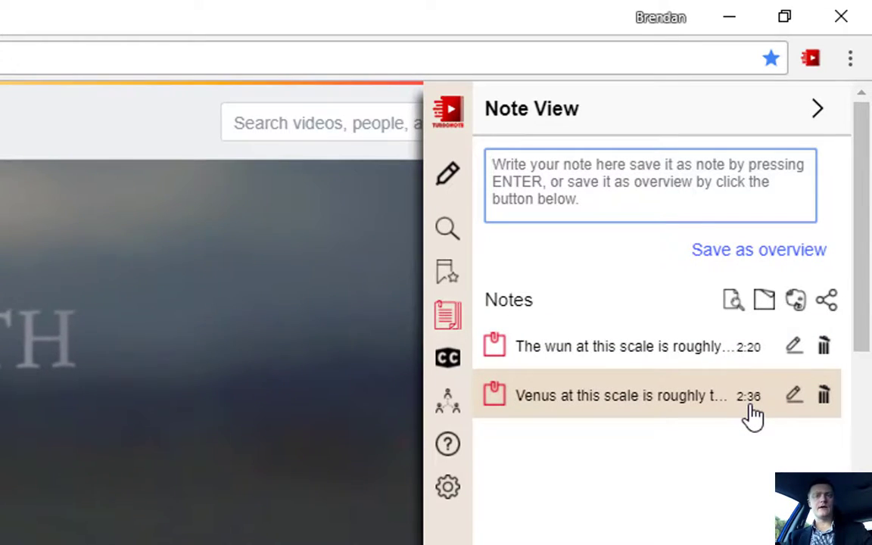
left_click(753, 350)
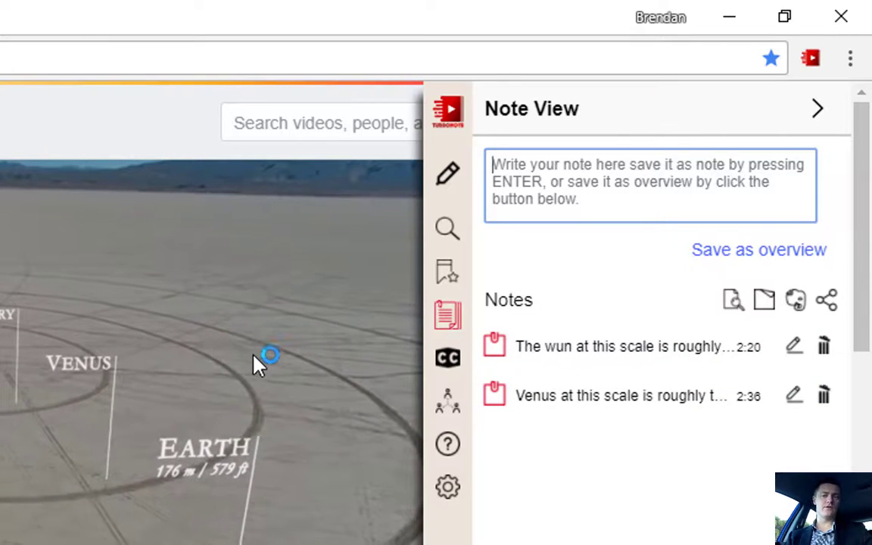
- Pause the video and preview both notes with their 2:20 and 2:36 video thumbnails
left_click(257, 365)
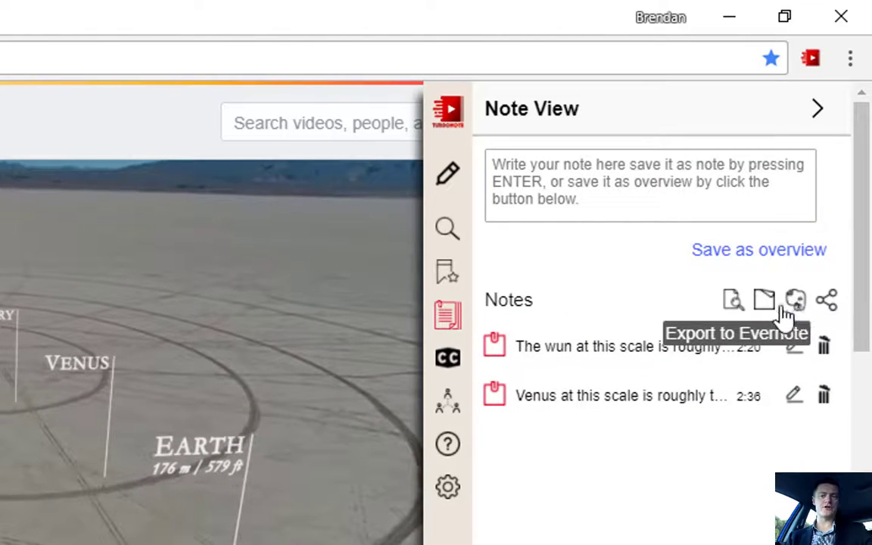
left_click(732, 304)
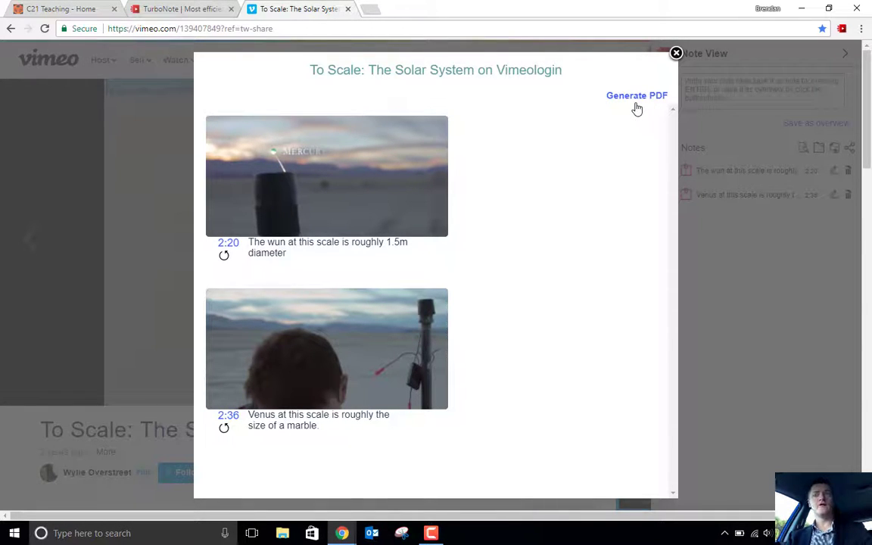
- Close the notes preview, then open a note as a sticky and close it
left_click(676, 53)
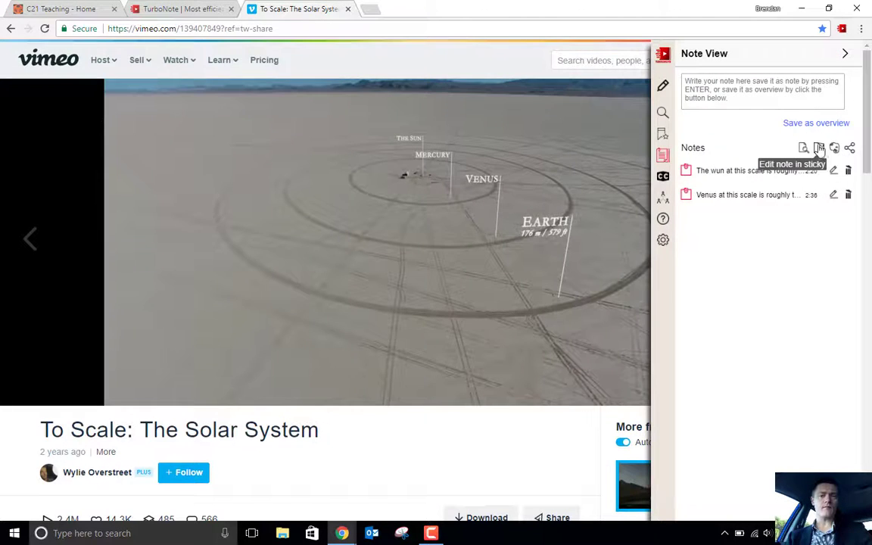
left_click(818, 148)
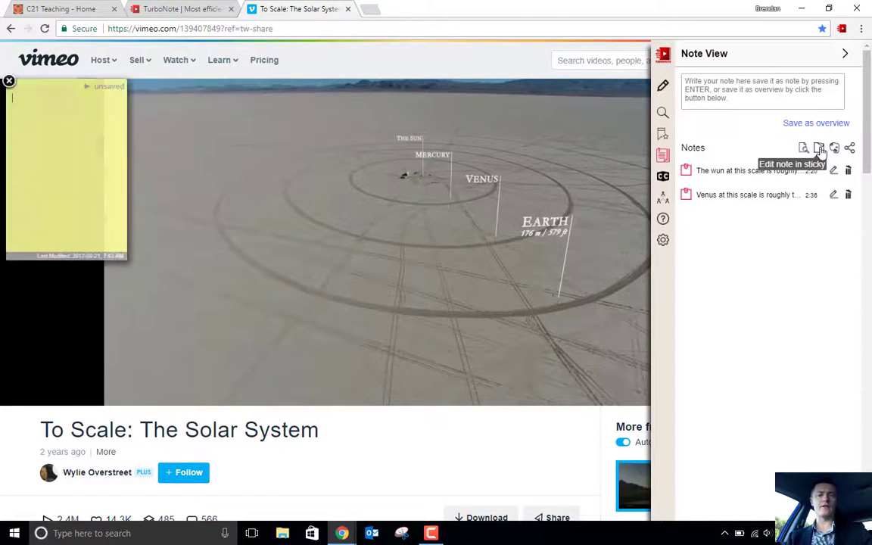
left_click(9, 81)
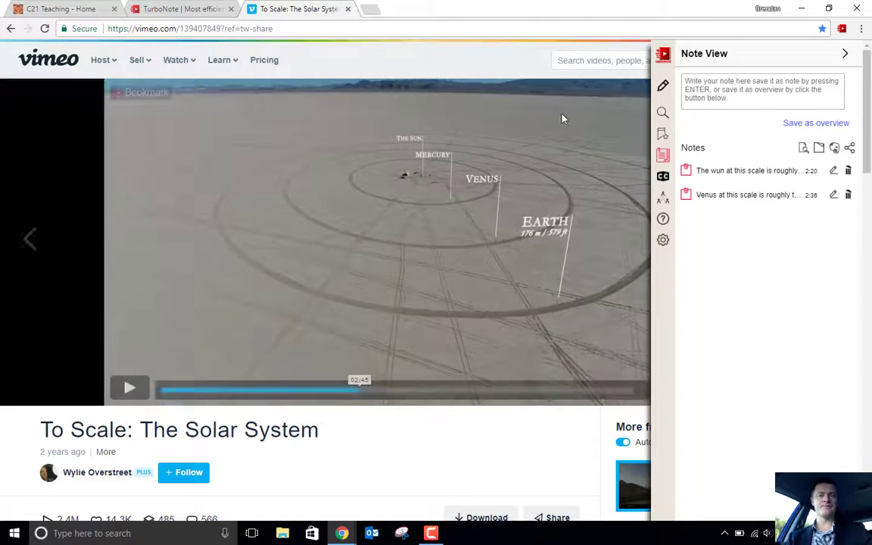
- Get a shareable URL for the video's notes and enable the text highlight toolbar
left_click(850, 148)
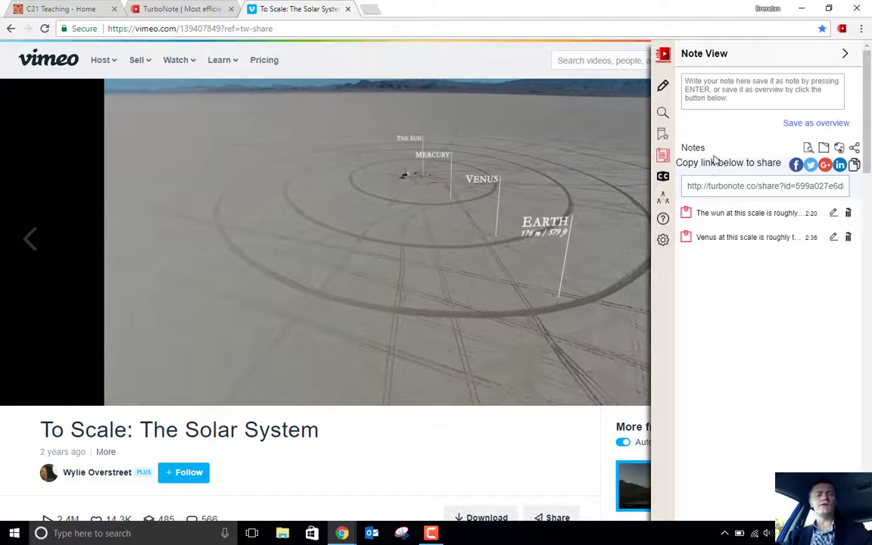
left_click(664, 87)
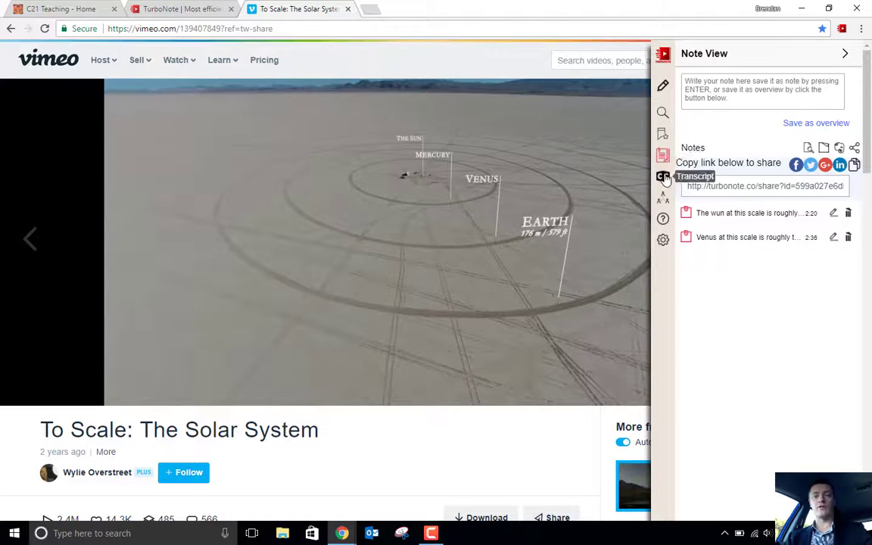
- Open the Transcript panel, which says only YouTube videos with English captions are supported
left_click(663, 177)
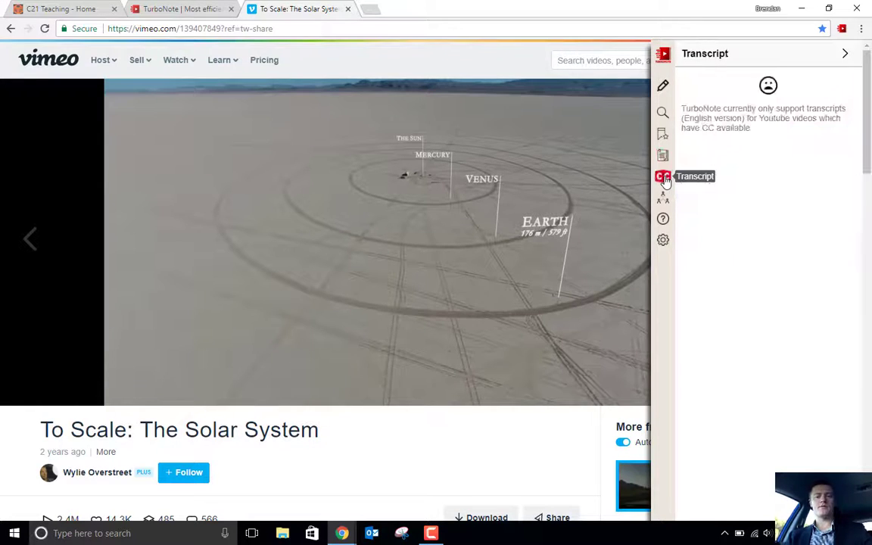
- Open TurboNote's Settings panel showing version 0.0.6.2 and the video bookmark widget option
left_click(663, 239)
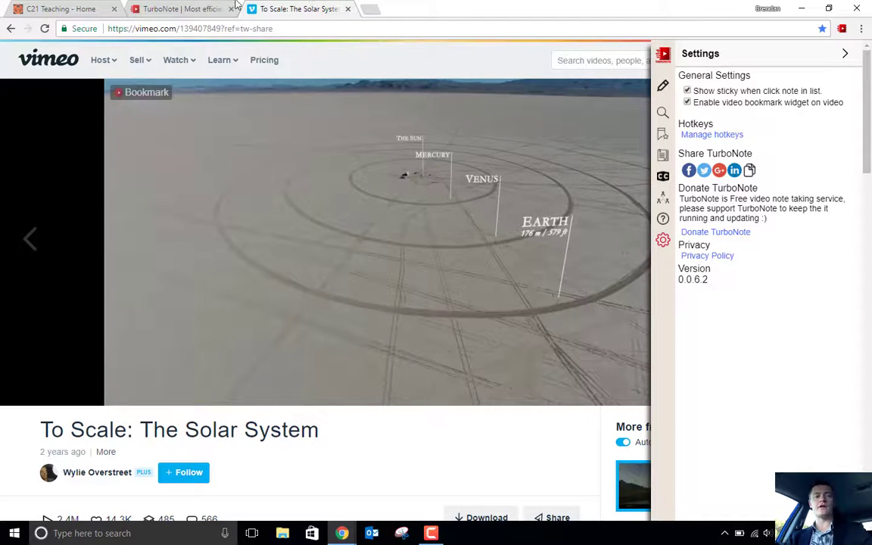
- Switch from the Vimeo video back to the TurboNote homepage tab at turbonote.co
left_click(182, 8)
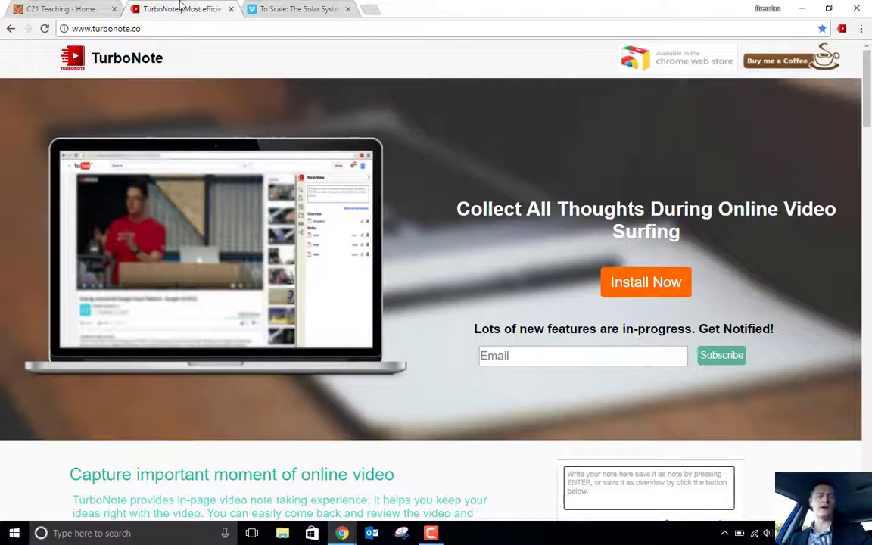